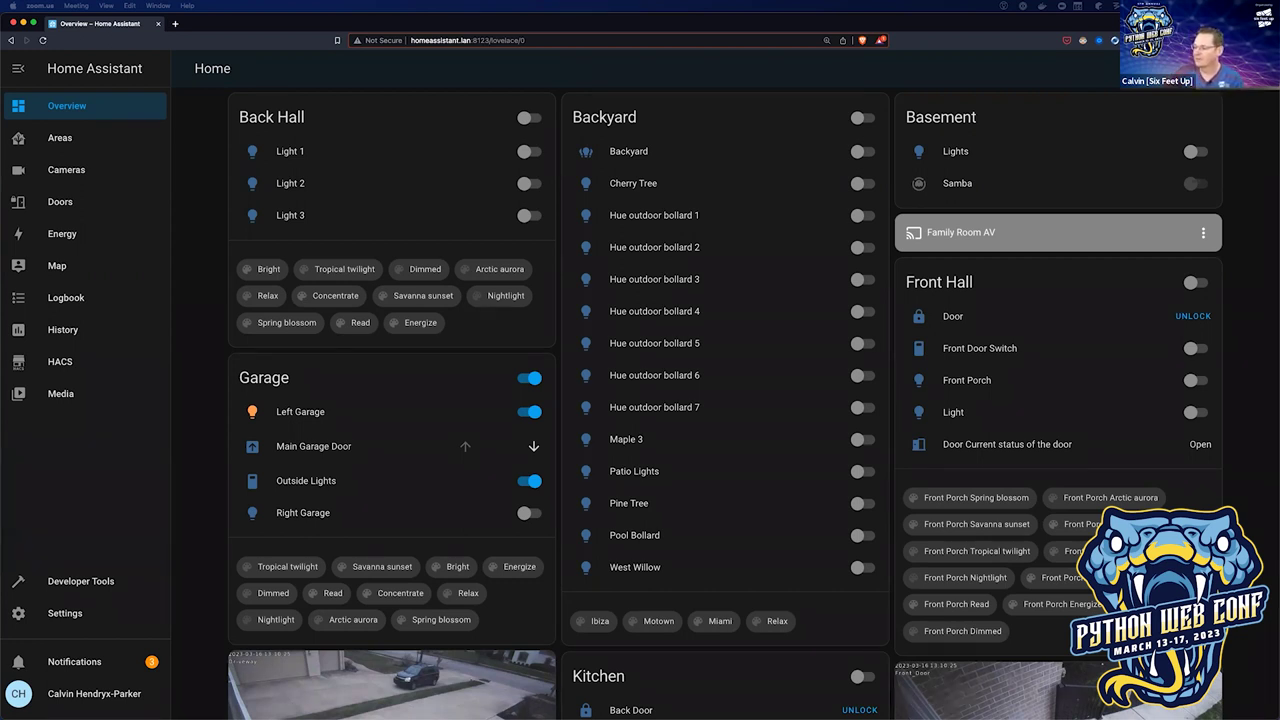
# - Bring Brave forward and open a new blank tab beside the Home Assistant Overview tab
pyautogui.click(956, 77)
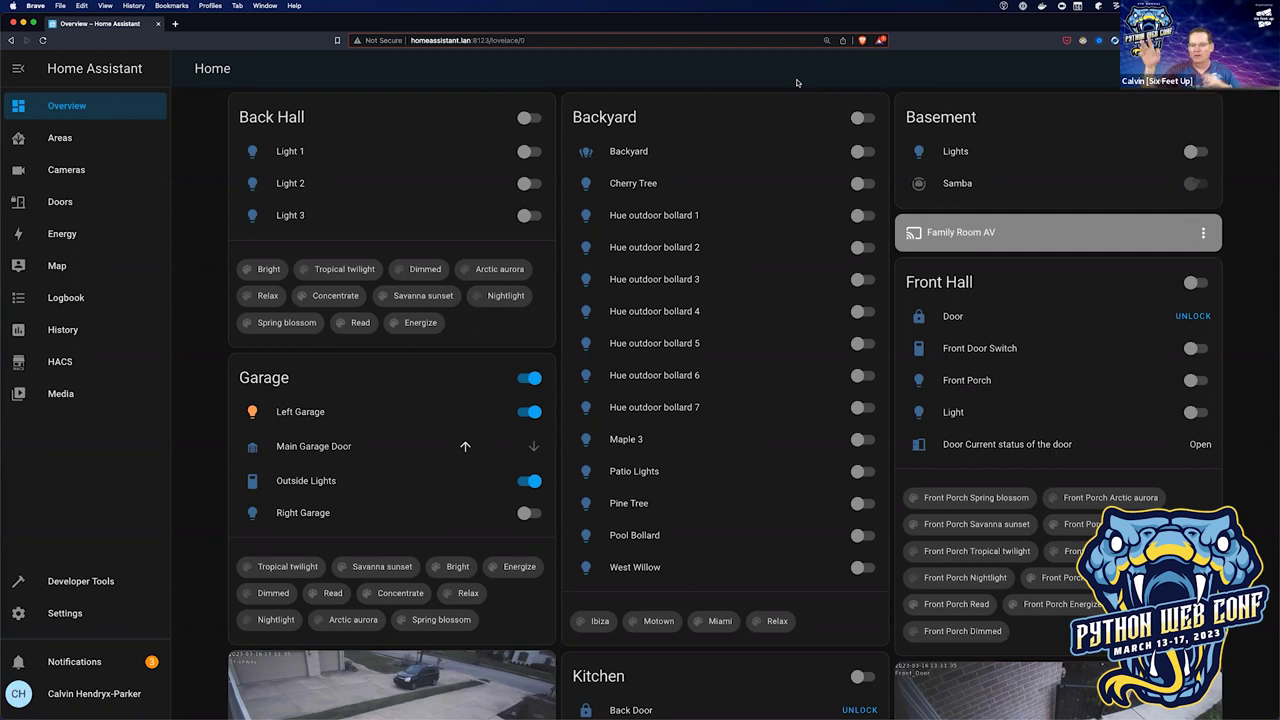
pyautogui.click(175, 24)
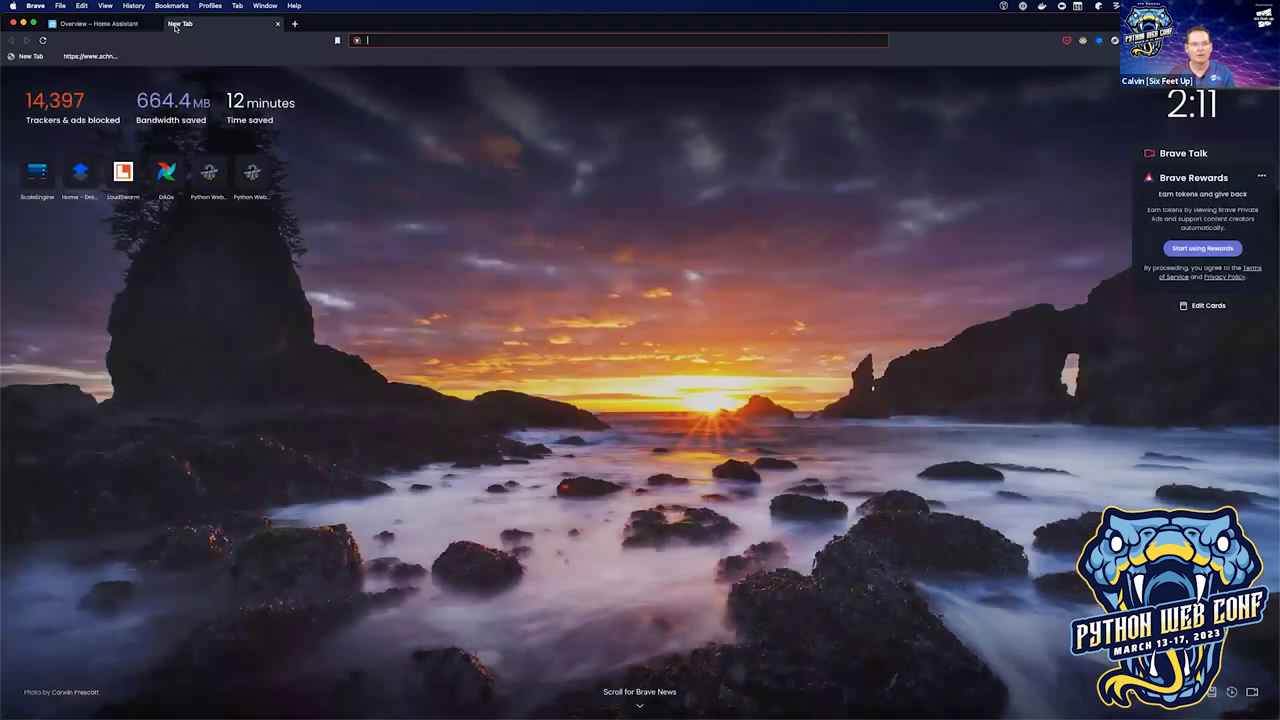
# - Visit home-assistant.io, open its 2424-entry Integrations catalog, then switch back to the Overview tab
pyautogui.write('home')
pyautogui.press('Down')
pyautogui.press('Down')
pyautogui.press('Return')
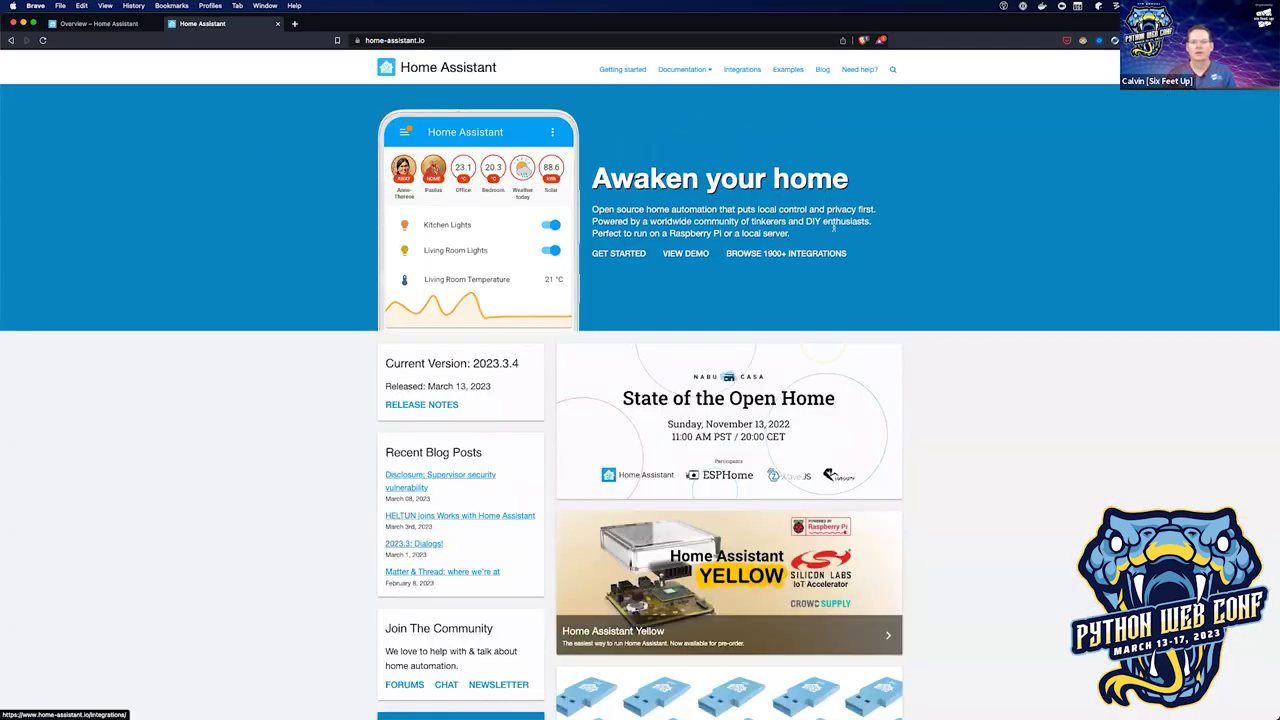
pyautogui.click(742, 69)
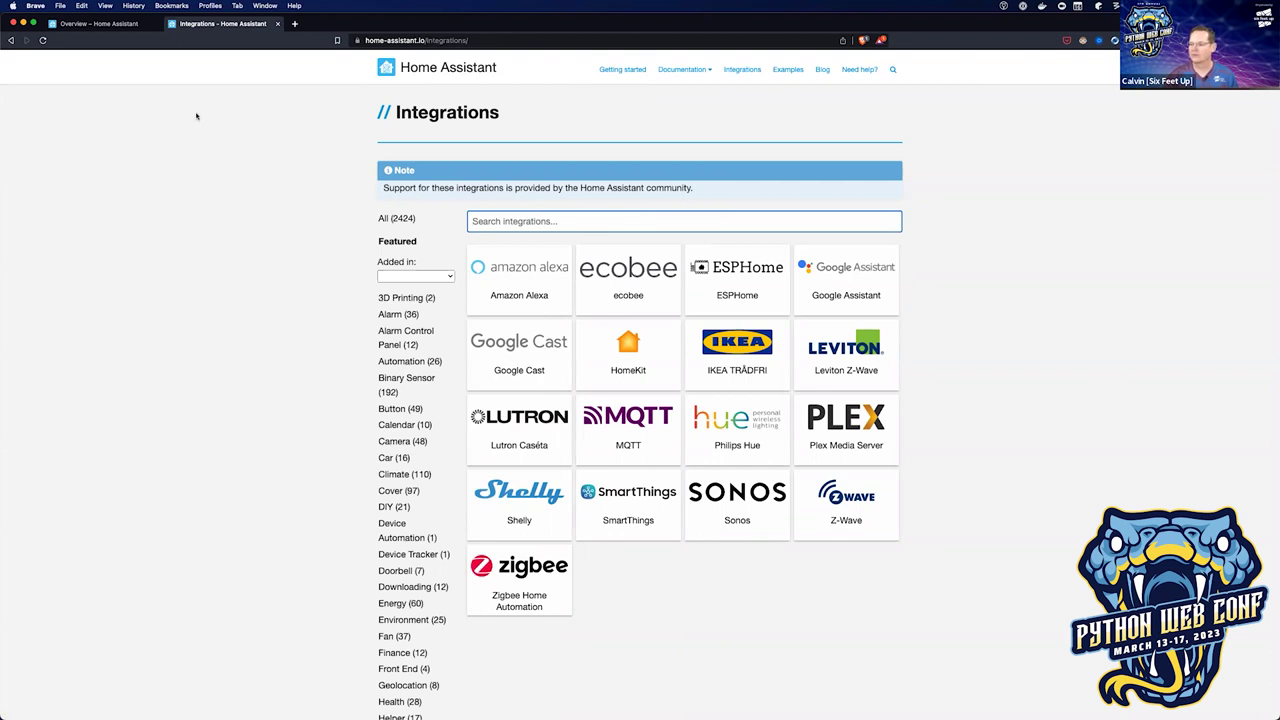
pyautogui.click(97, 24)
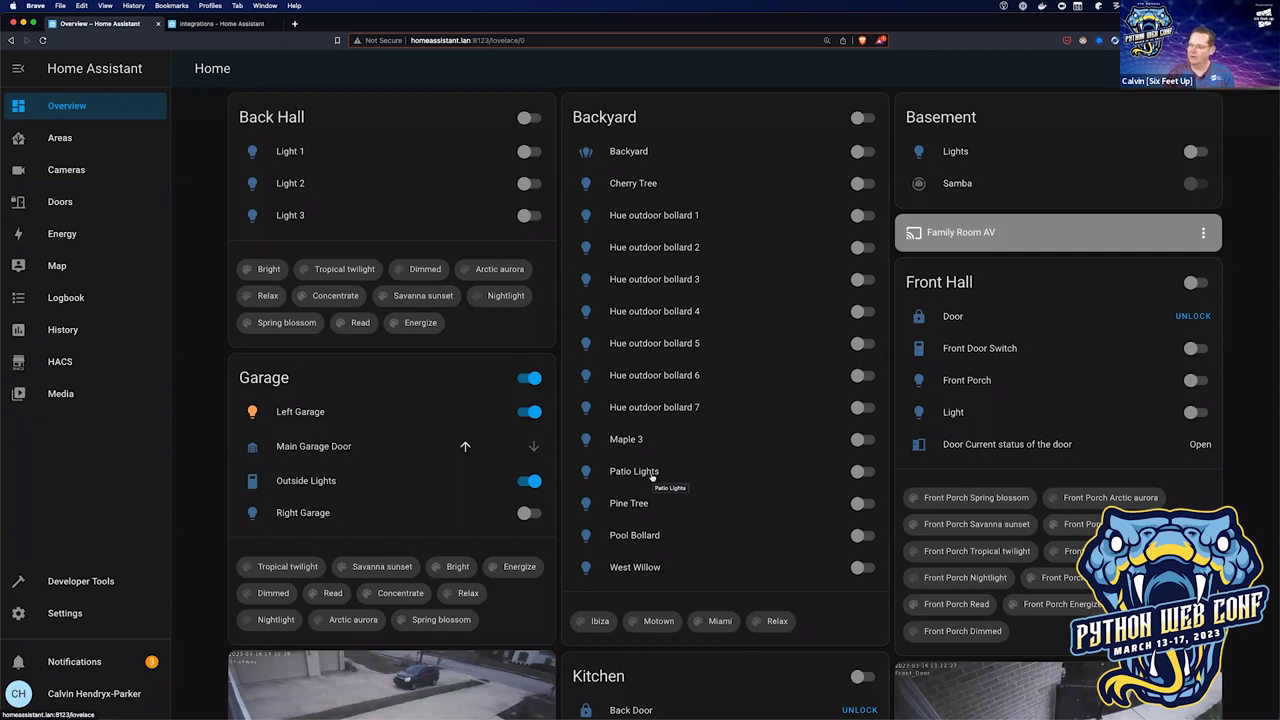
# - Scroll down the Home dashboard past the room light cards and camera feeds
pyautogui.scroll(-1, 652, 478)
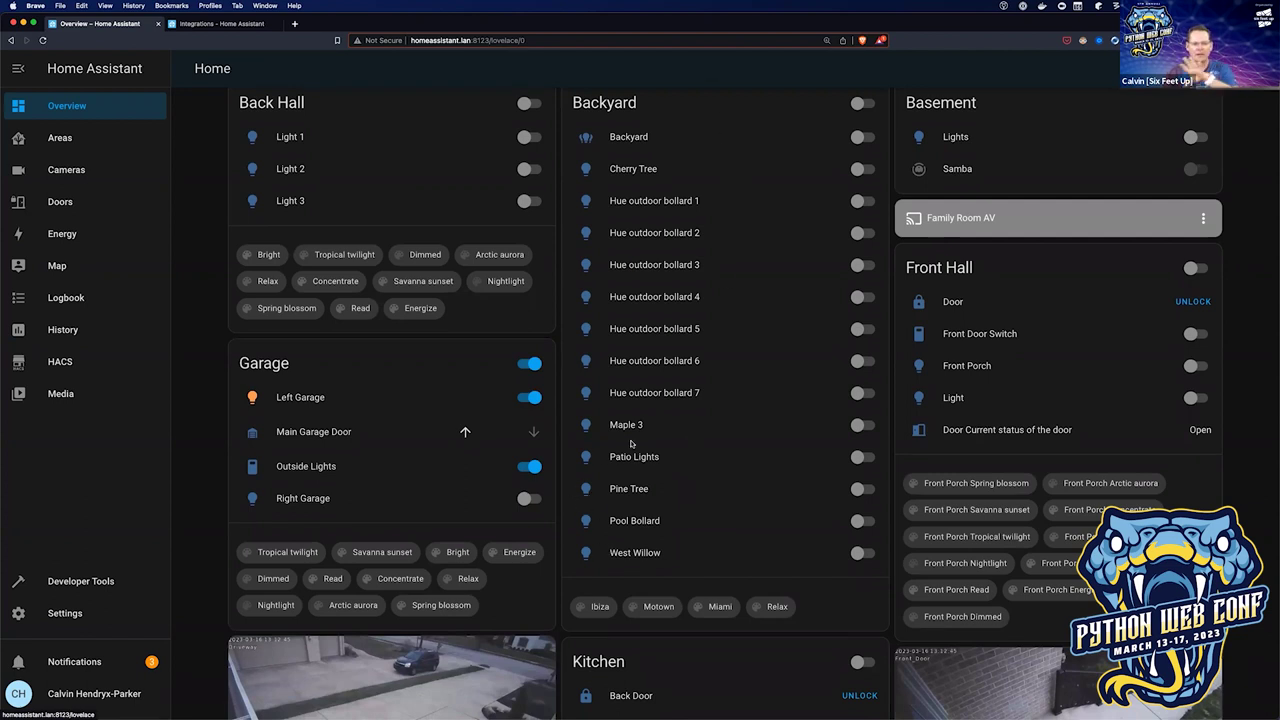
pyautogui.scroll(-1, 630, 470)
pyautogui.scroll(-5, 630, 477)
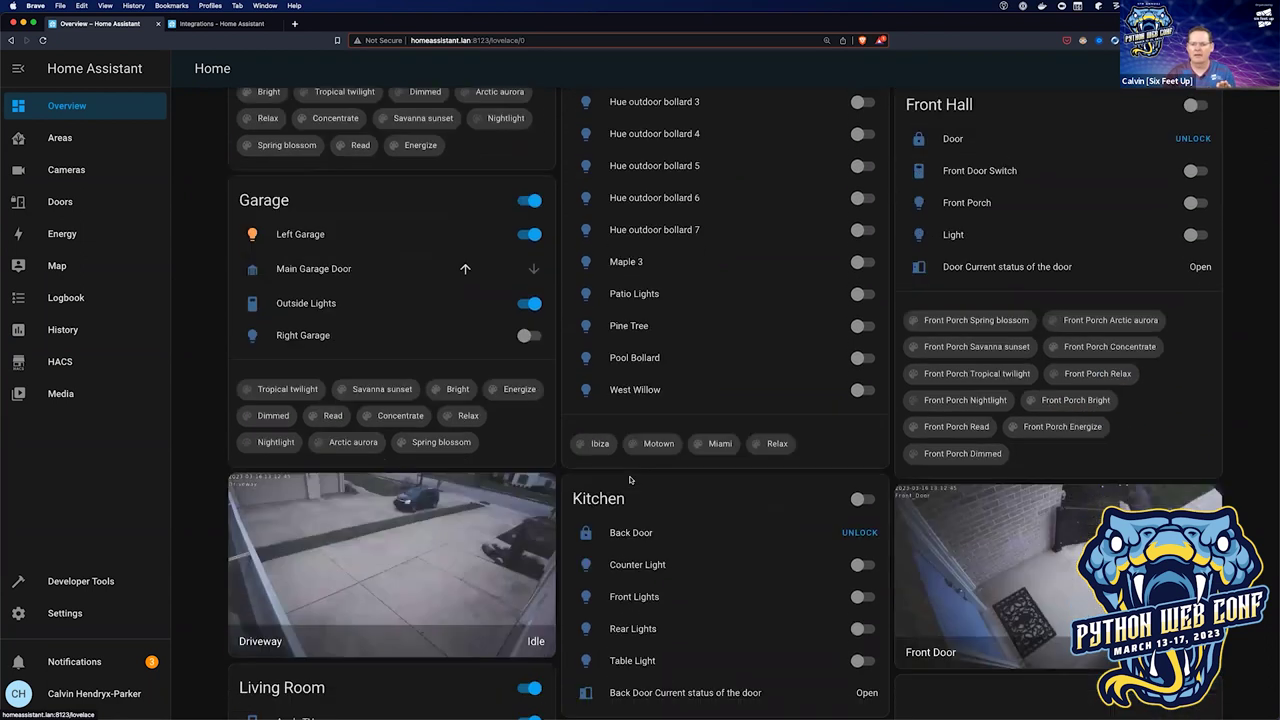
pyautogui.scroll(-3, 633, 480)
pyautogui.scroll(-8, 633, 480)
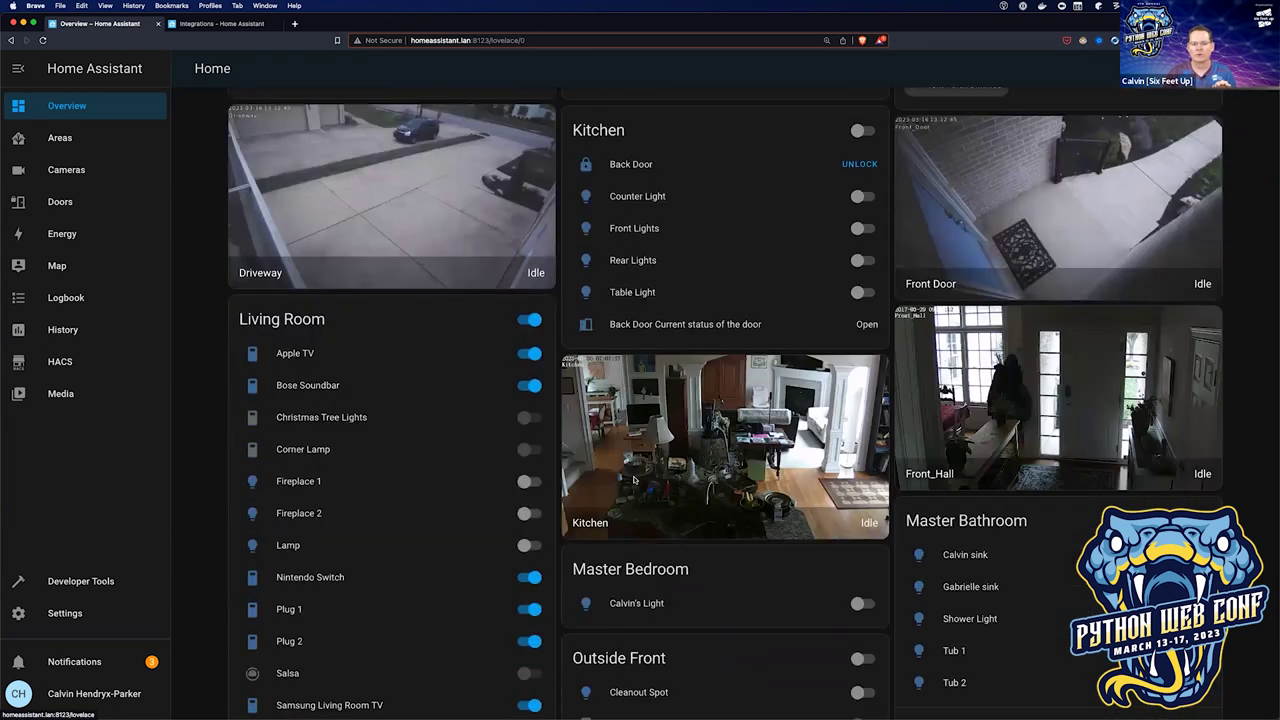
pyautogui.scroll(-17, 633, 480)
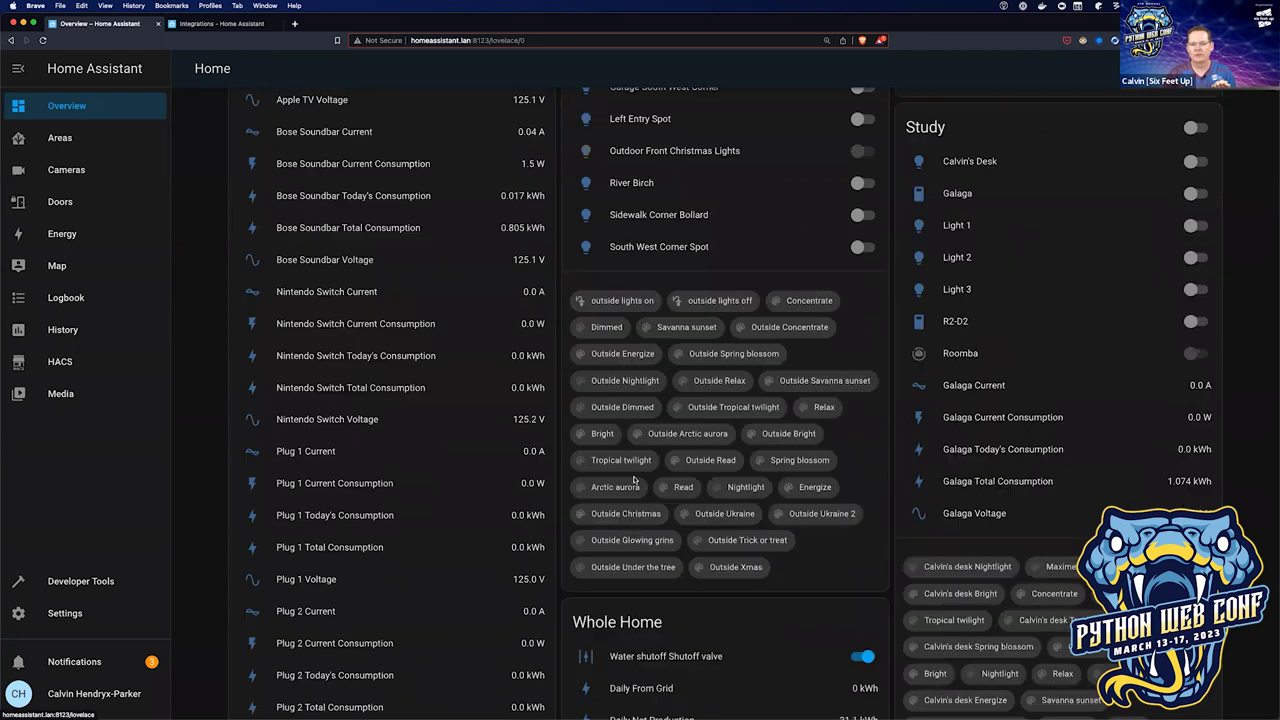
pyautogui.scroll(-12, 633, 480)
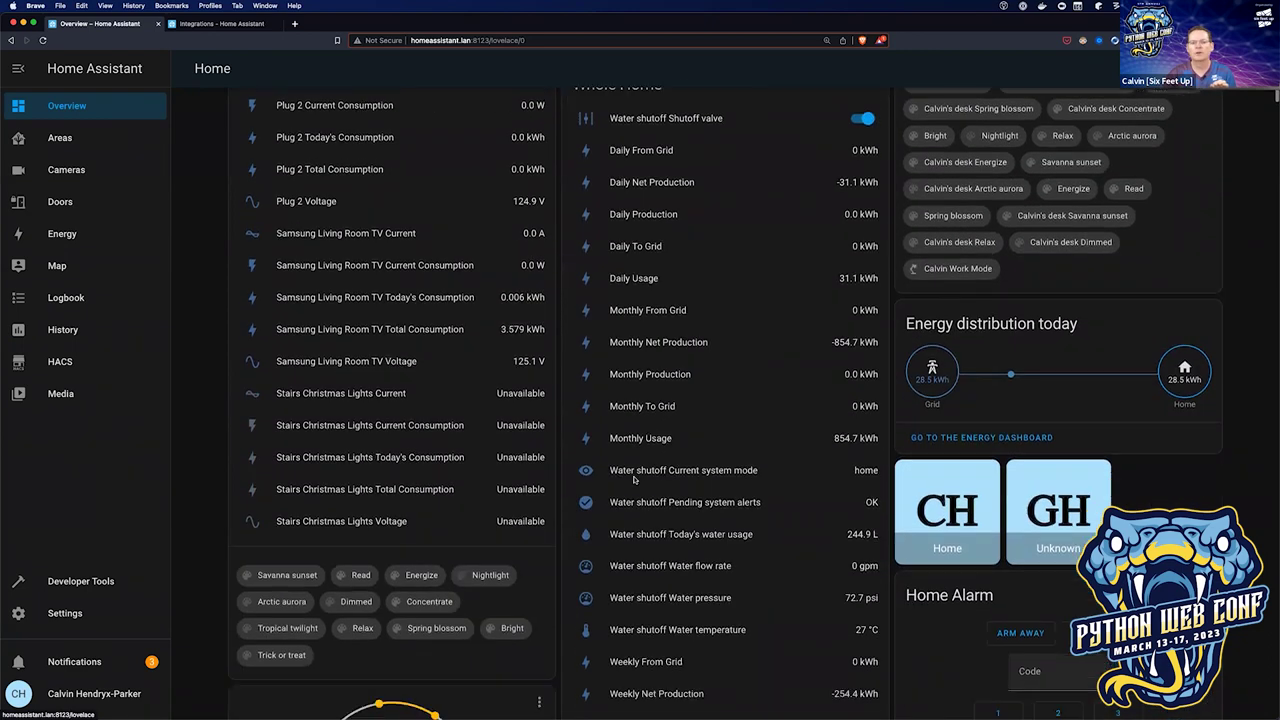
pyautogui.scroll(-7, 633, 480)
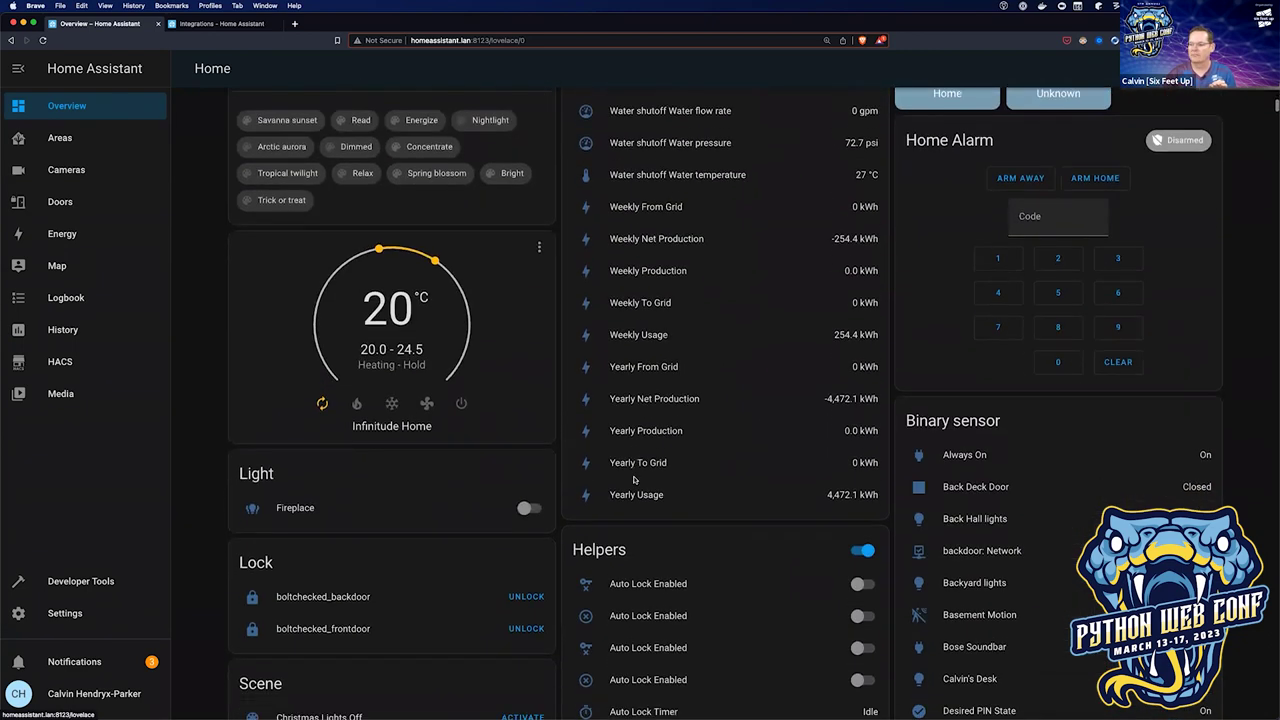
pyautogui.scroll(-20, 633, 480)
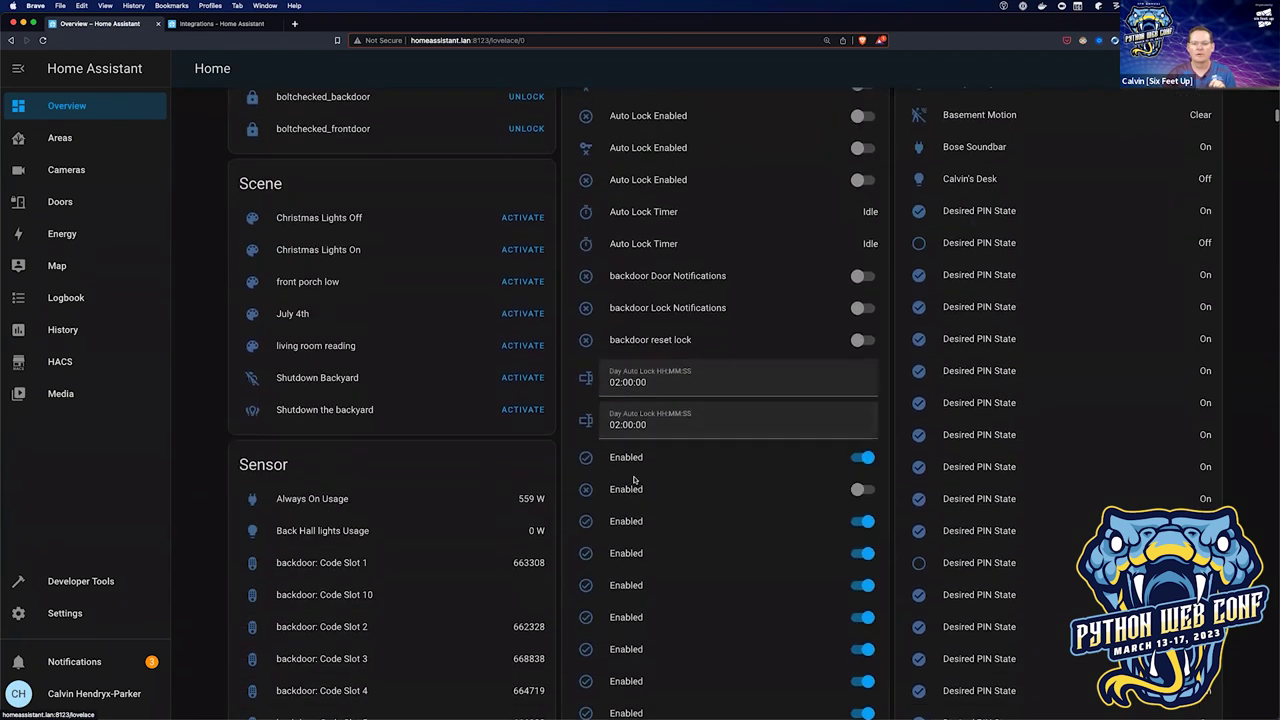
pyautogui.scroll(-18, 633, 480)
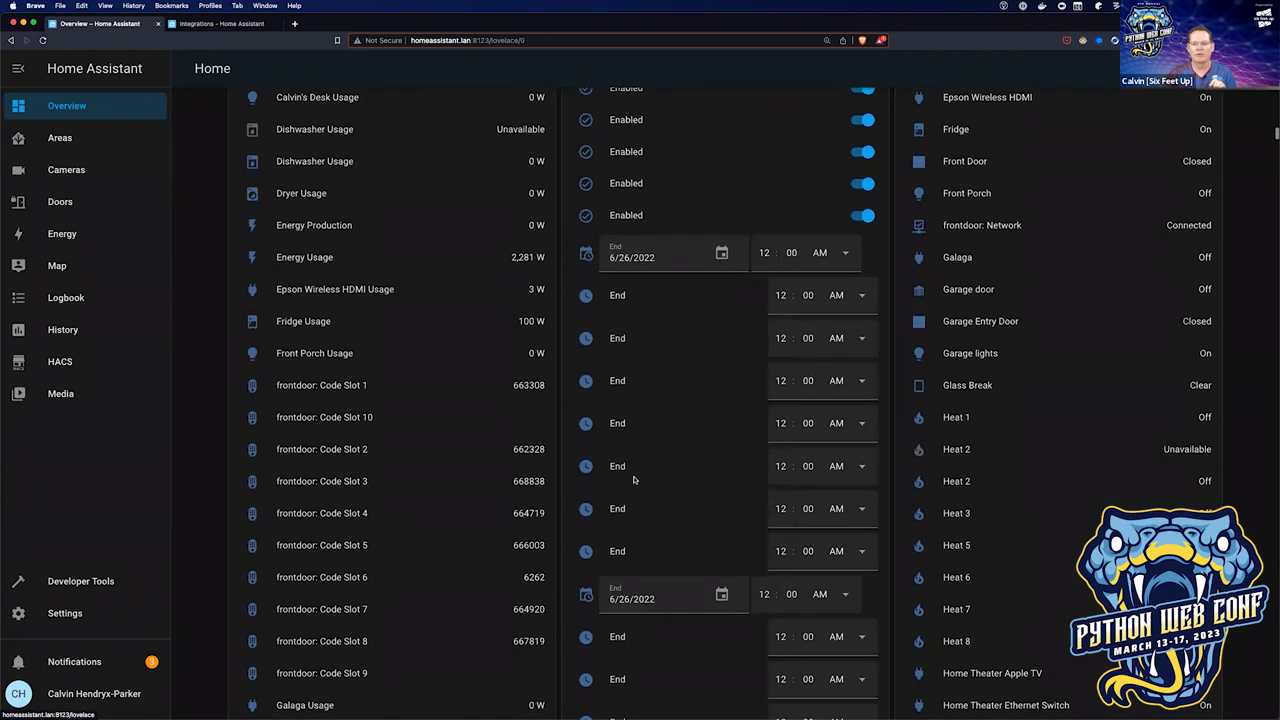
# - Continue down through the sensor, helper and PIN lists, then scroll back up and collapse the sidebar
pyautogui.scroll(-20, 633, 480)
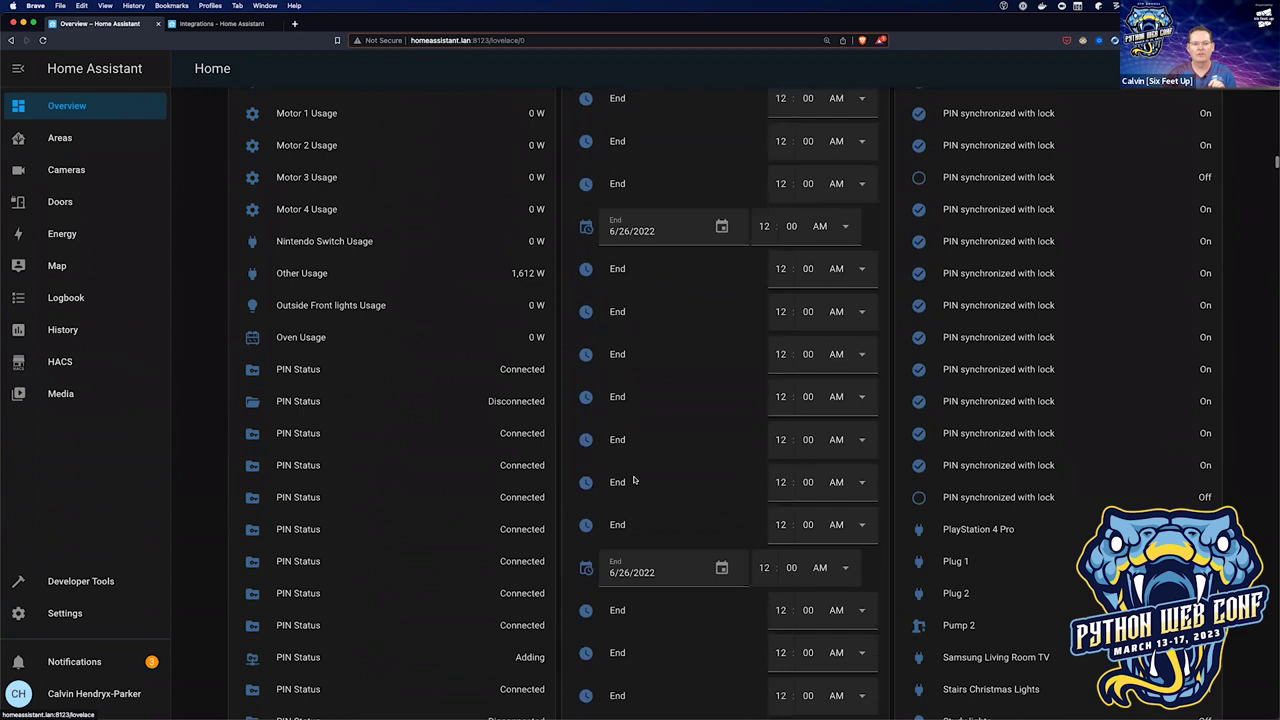
pyautogui.scroll(-12, 633, 480)
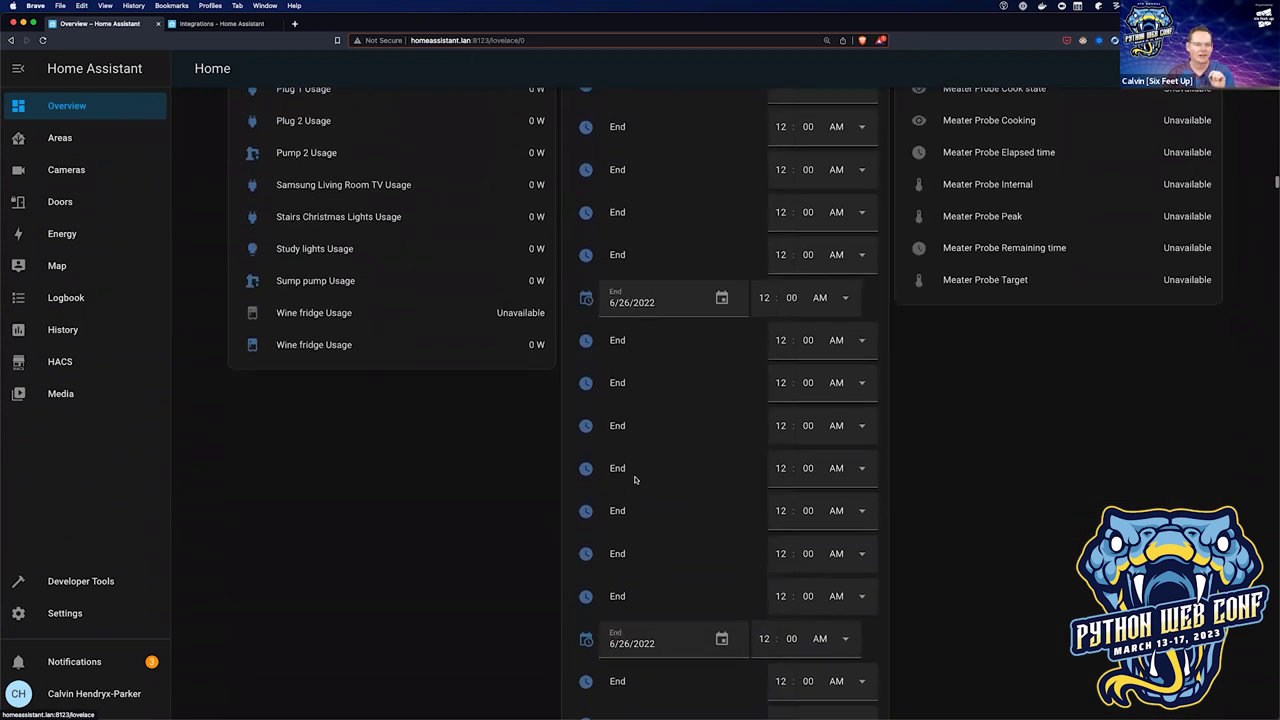
pyautogui.scroll(-15, 633, 480)
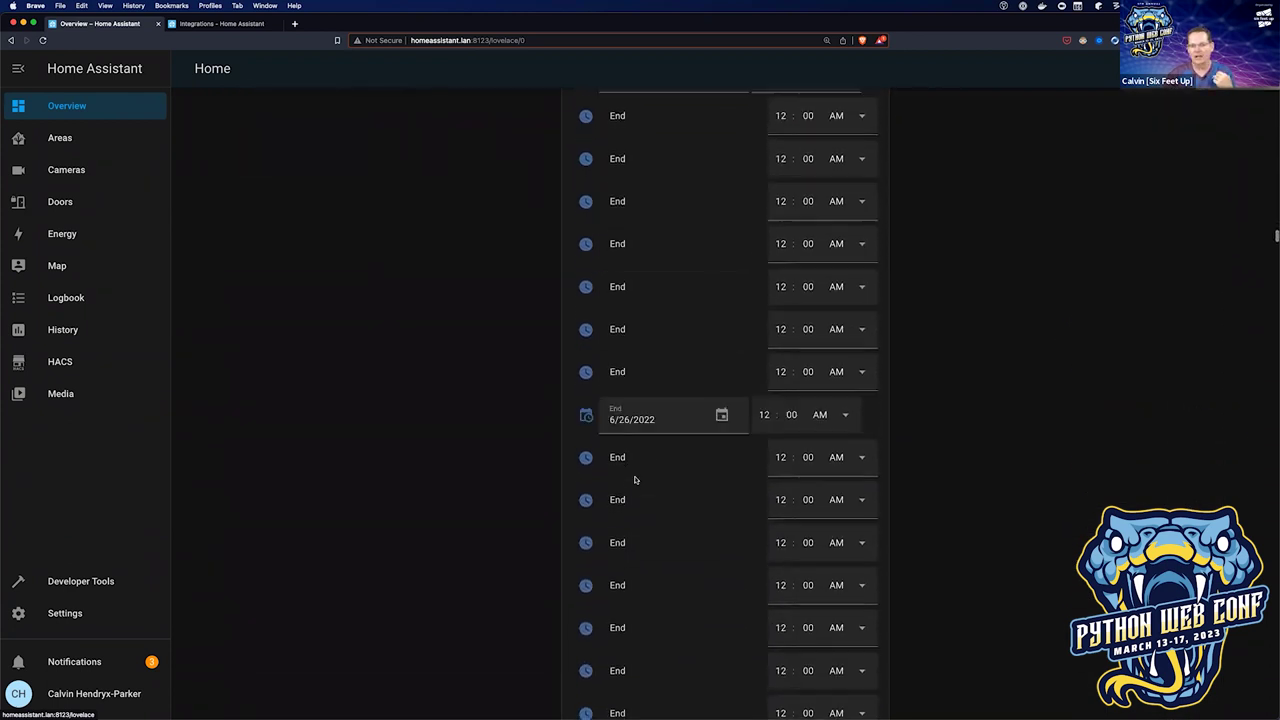
pyautogui.scroll(20, 636, 480)
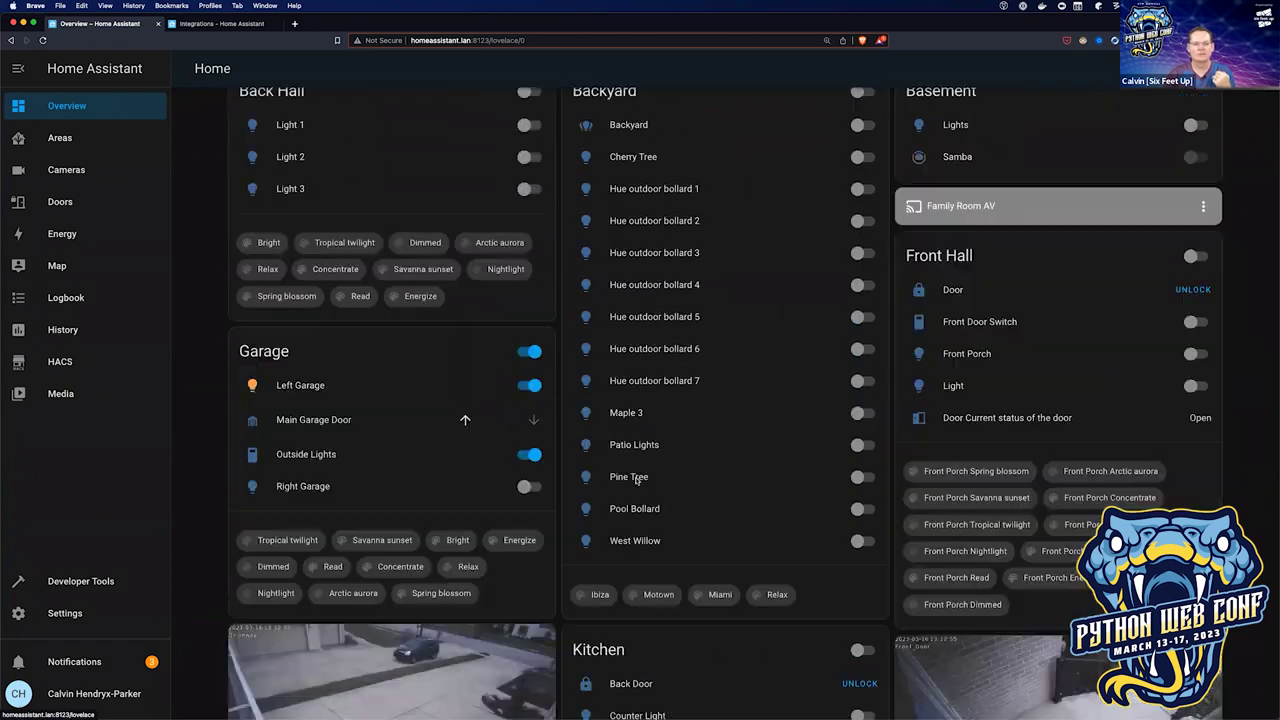
pyautogui.scroll(-15, 540, 506)
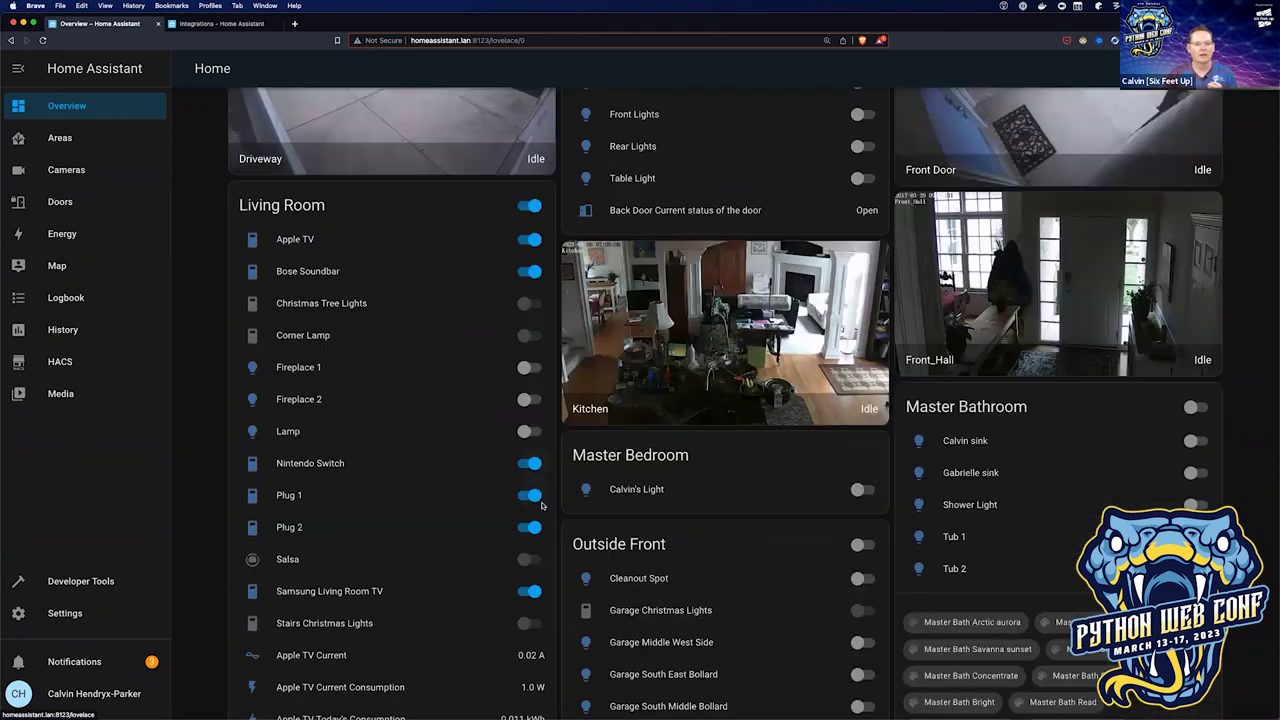
pyautogui.scroll(-15, 540, 506)
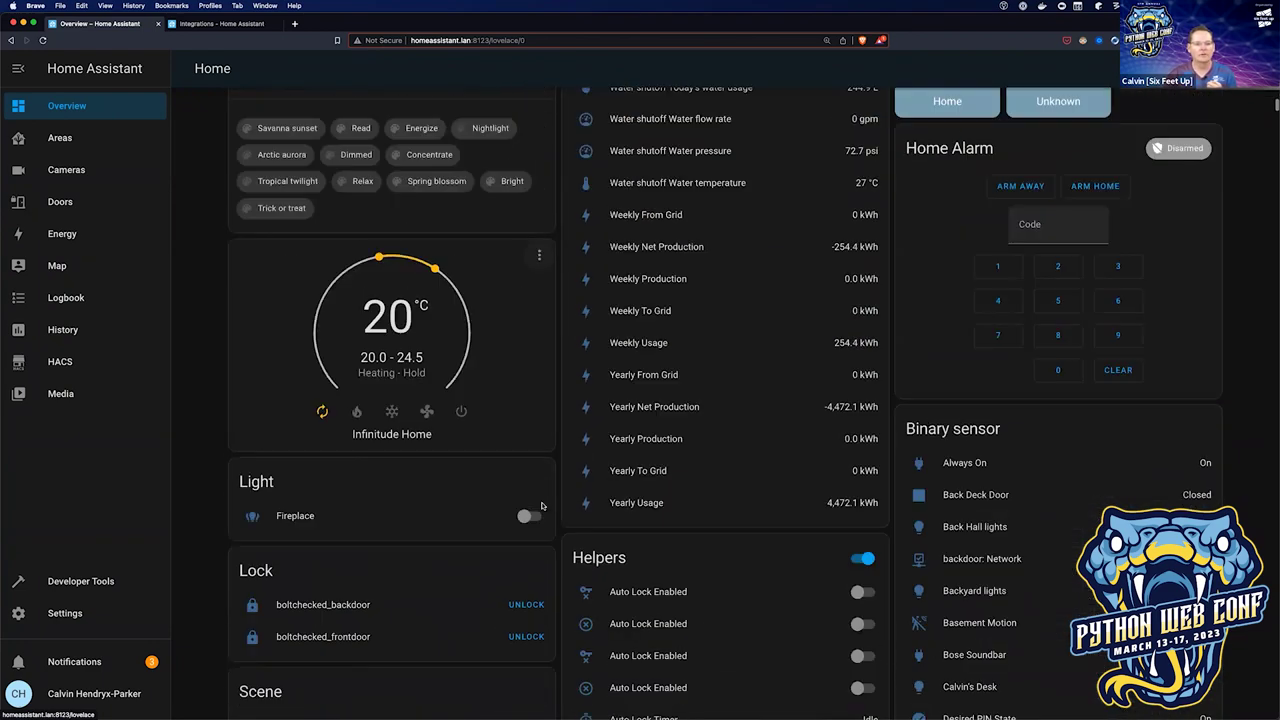
pyautogui.scroll(-15, 536, 496)
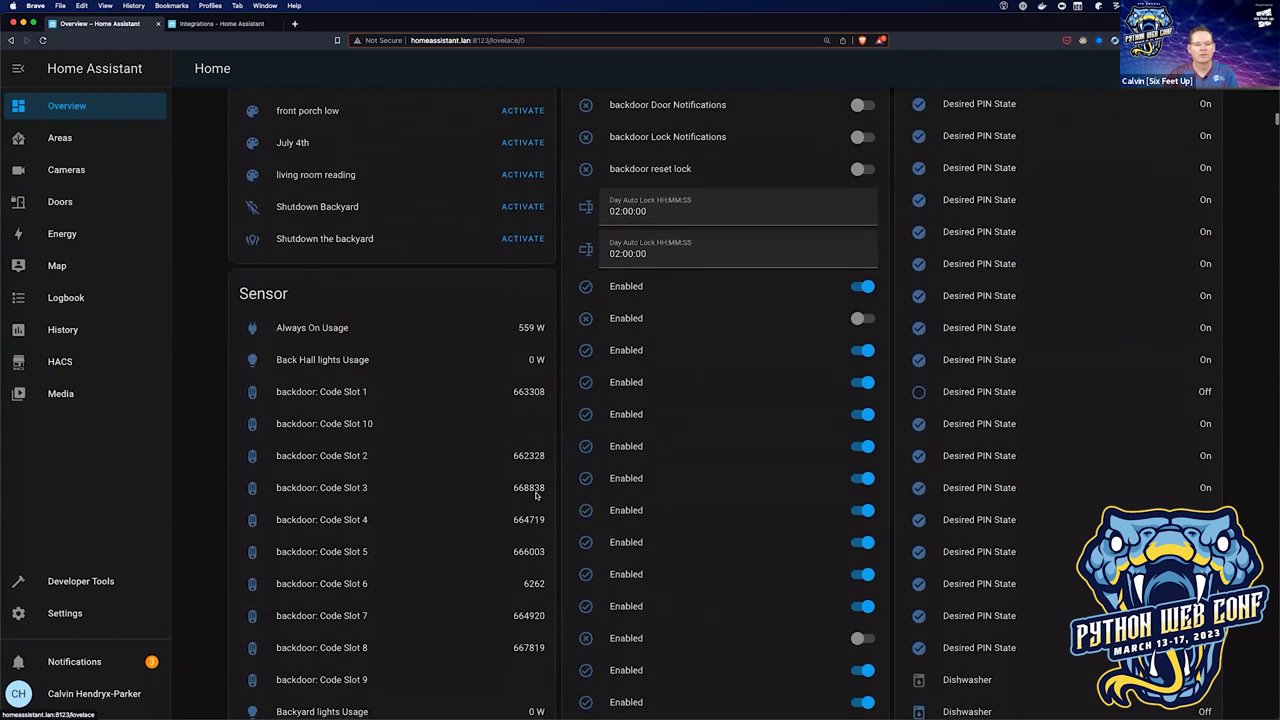
pyautogui.scroll(-15, 536, 496)
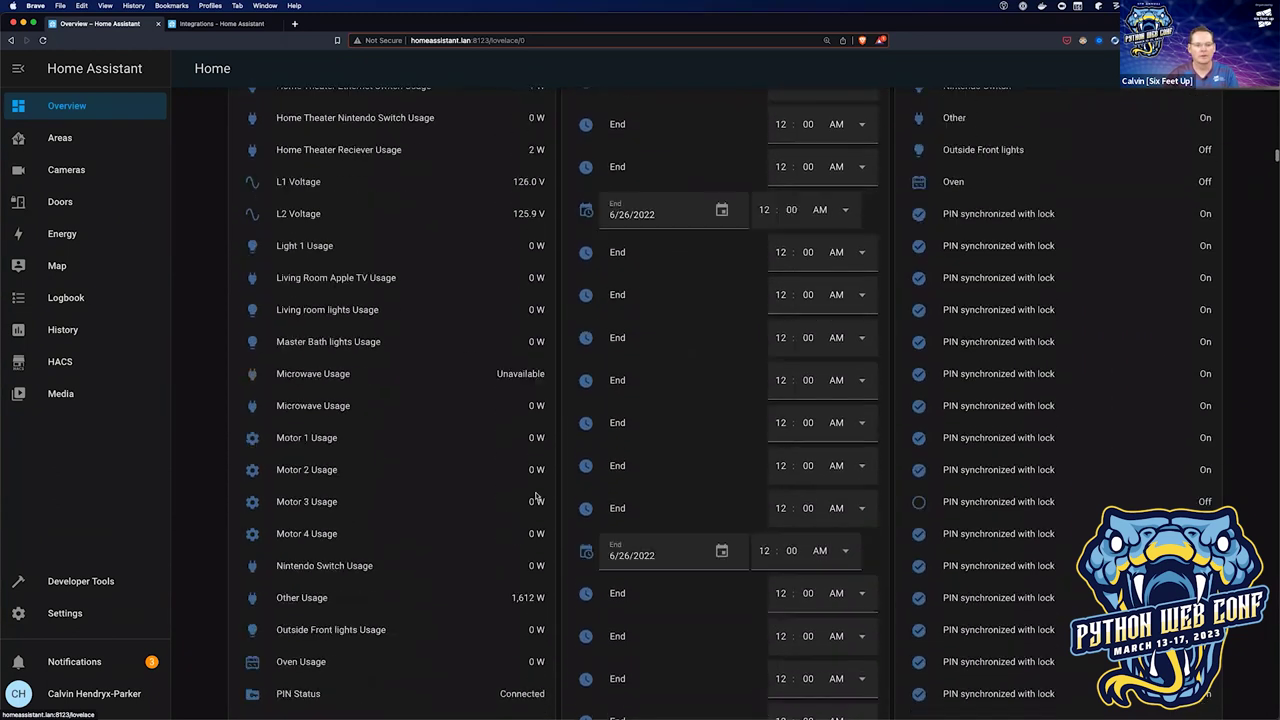
pyautogui.scroll(15, 536, 496)
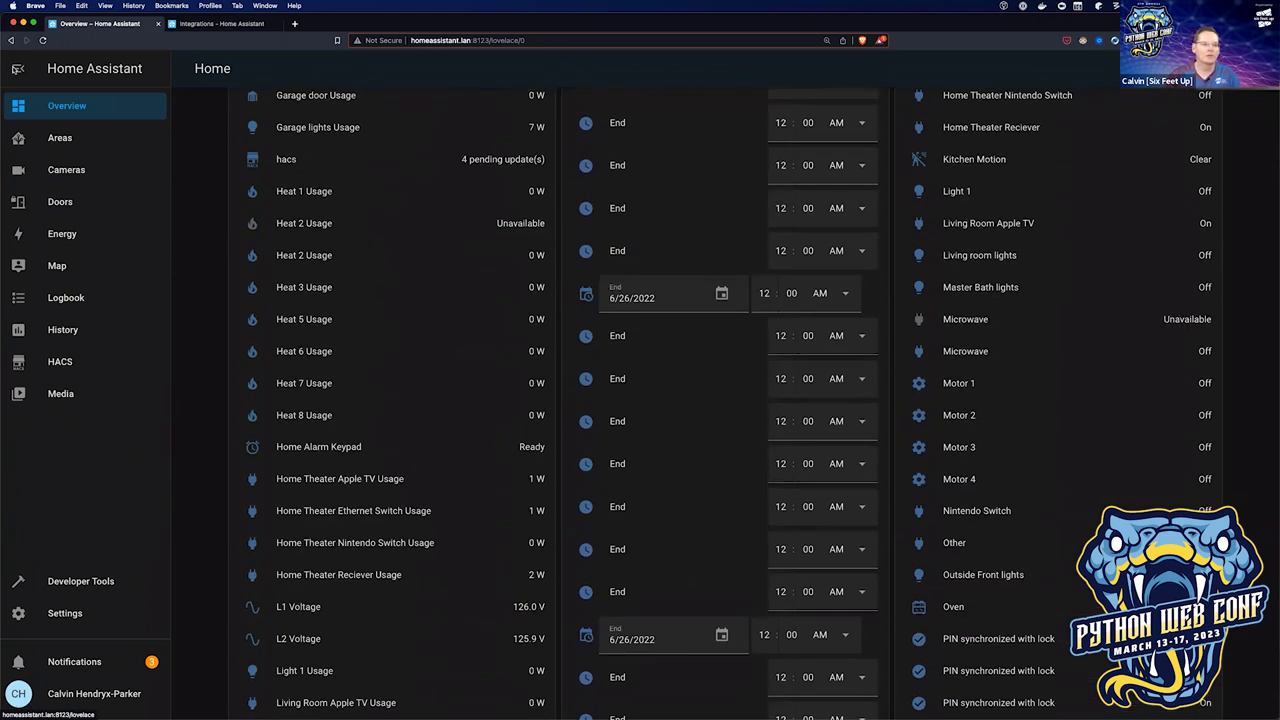
pyautogui.click(18, 68)
# - Collapse the sidebar to icons and scroll to the Whole Home energy, water and alarm cards
pyautogui.click(18, 68)
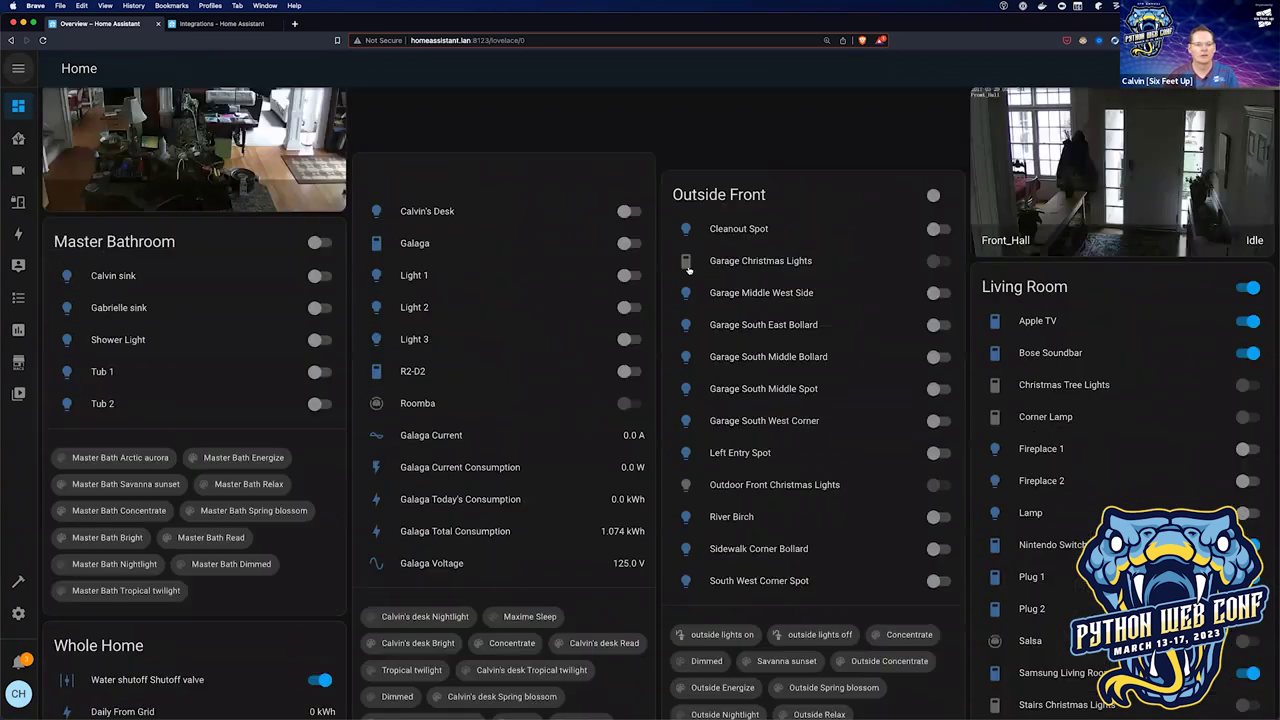
pyautogui.scroll(-3, 689, 270)
pyautogui.scroll(-2, 689, 270)
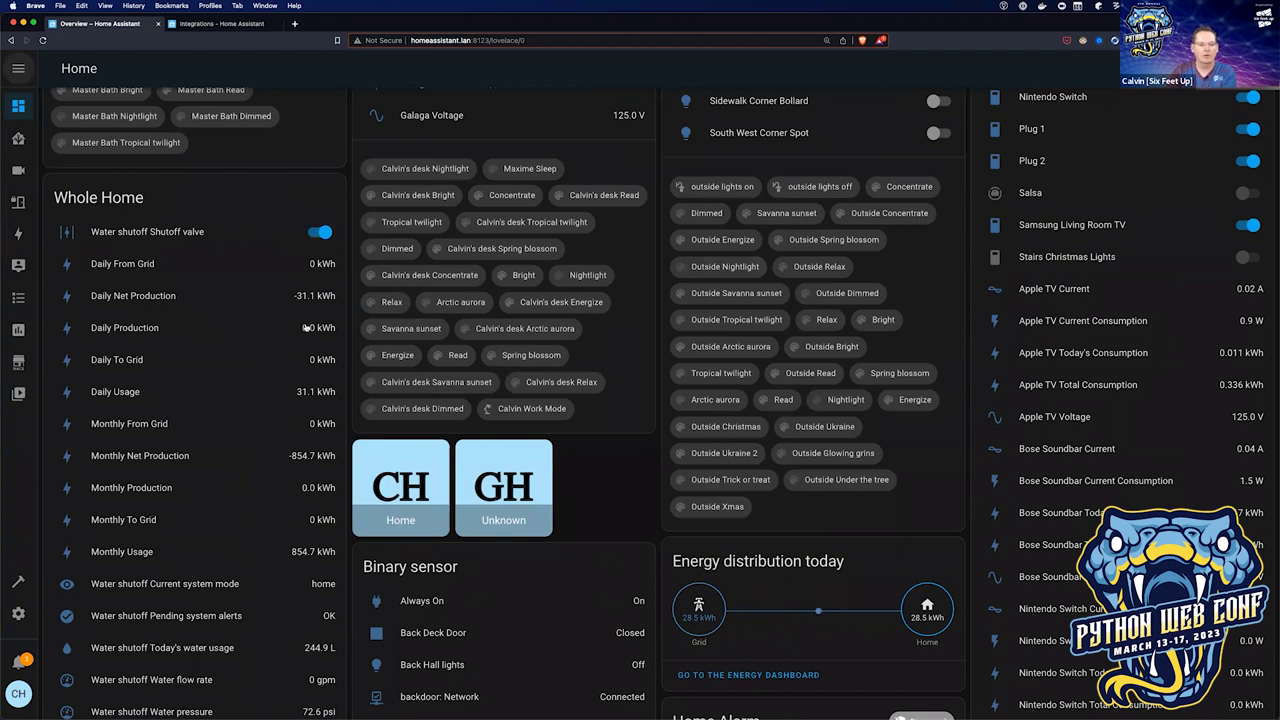
pyautogui.scroll(-3, 269, 384)
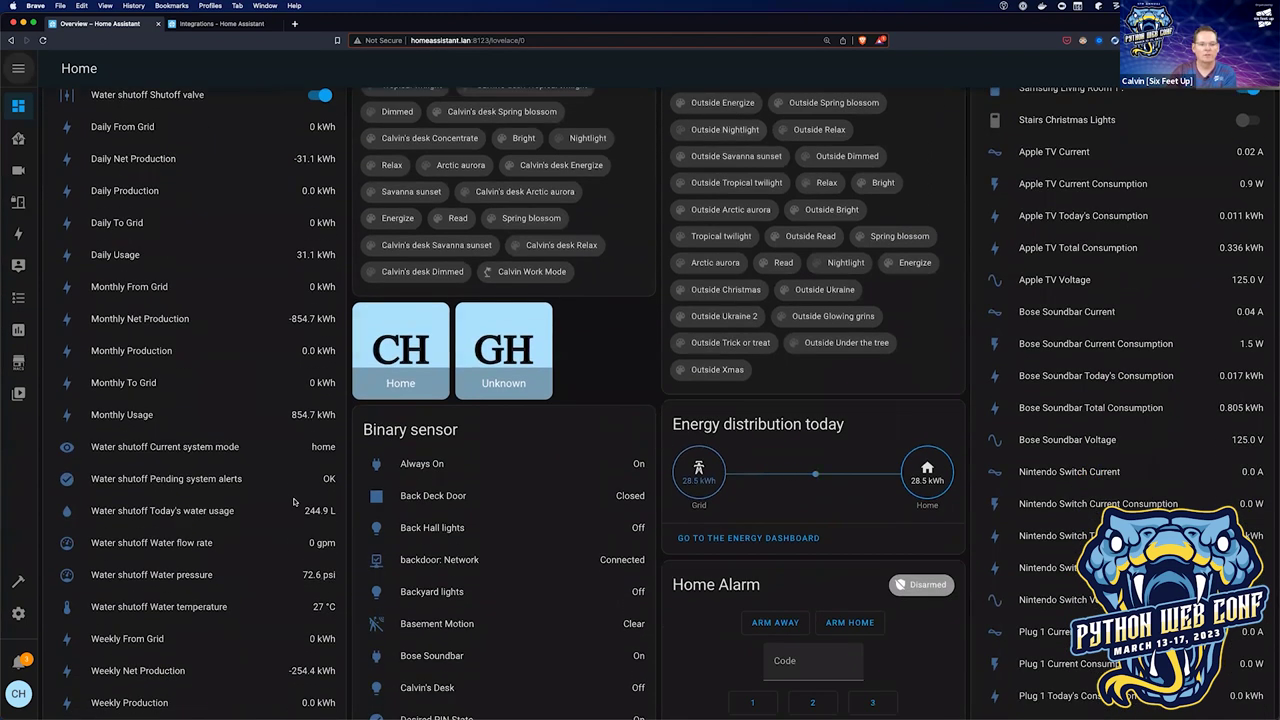